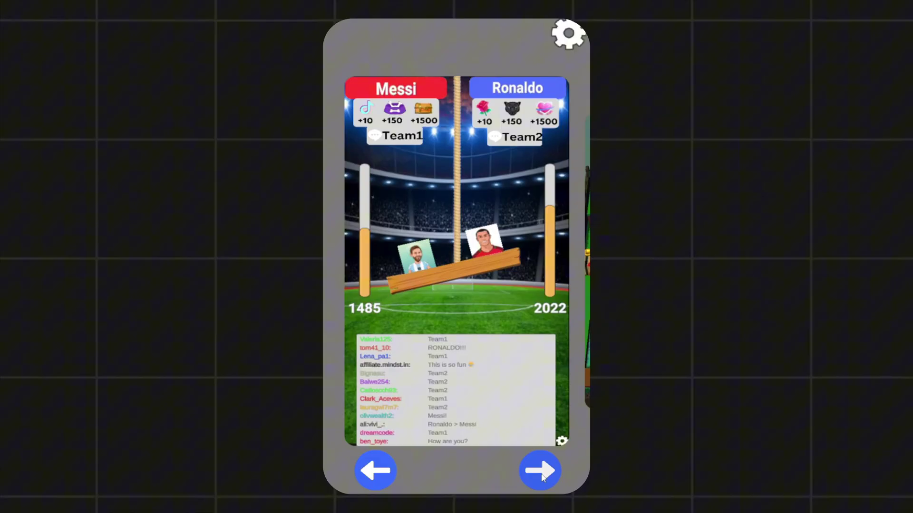
Open TikTok Live Minecraft, log in with your TikTok username, and open its command editor
{"action": "left_click", "coordinate": [543, 477]}
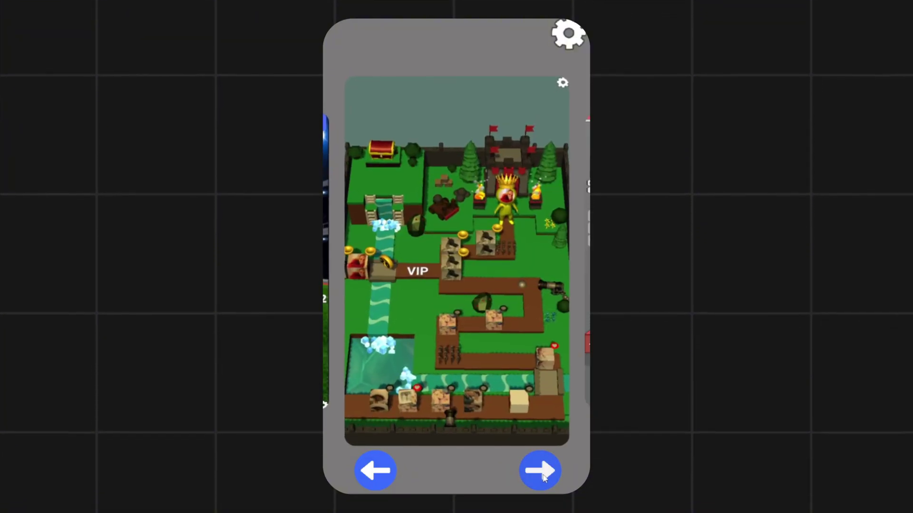
{"action": "left_click", "coordinate": [544, 475]}
{"action": "left_click", "coordinate": [544, 473]}
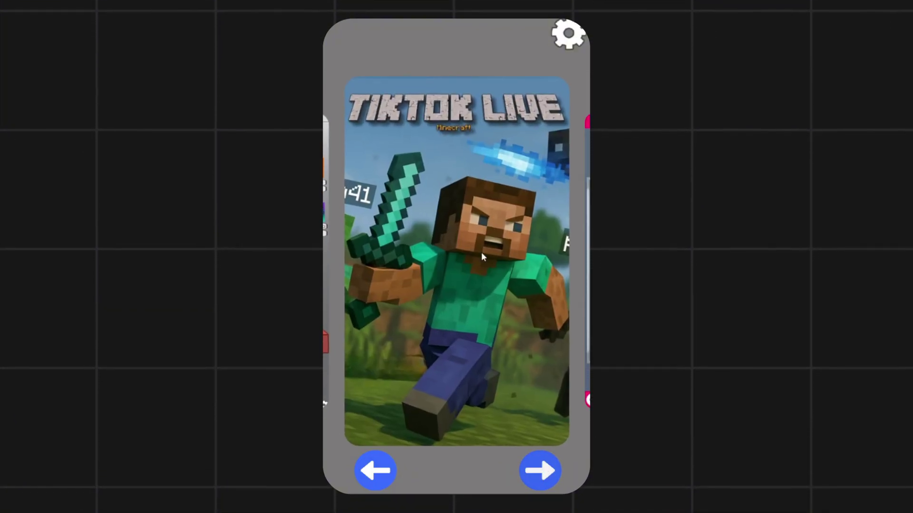
{"action": "left_click", "coordinate": [441, 165]}
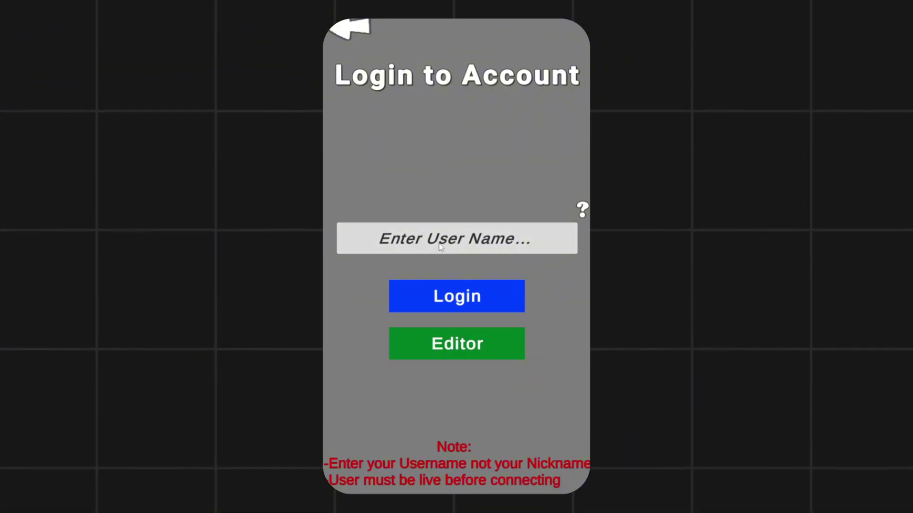
{"action": "type", "text": "your_username"}
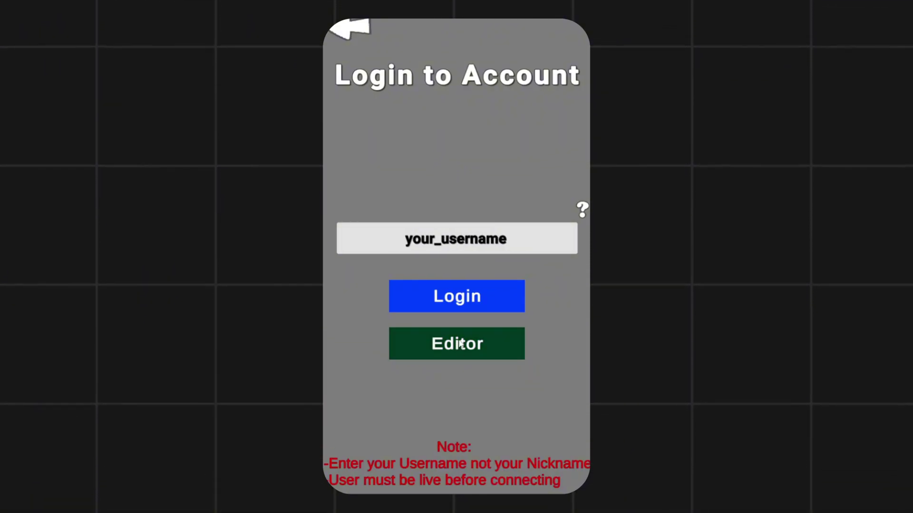
{"action": "left_click", "coordinate": [460, 343]}
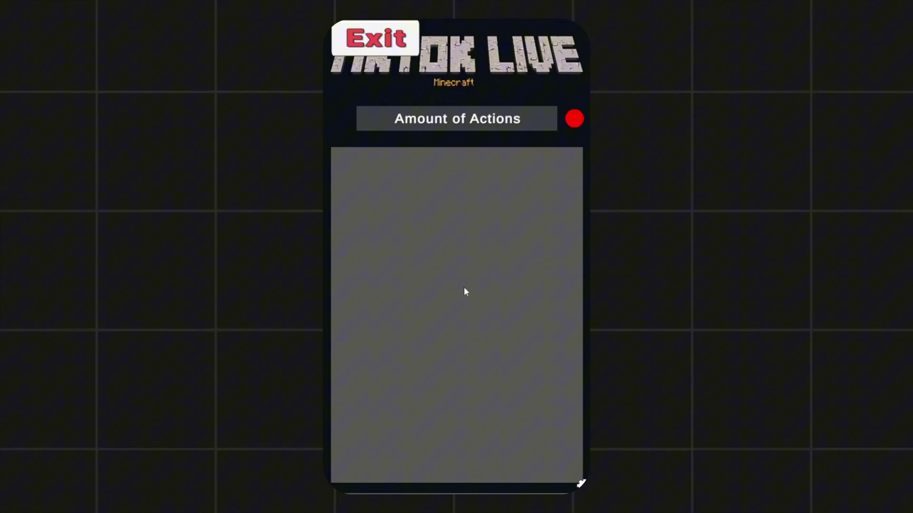
Set Amount of Actions to 5, creating five Comment-triggered rows with empty command text
{"action": "left_click", "coordinate": [450, 122]}
{"action": "type", "text": "5"}
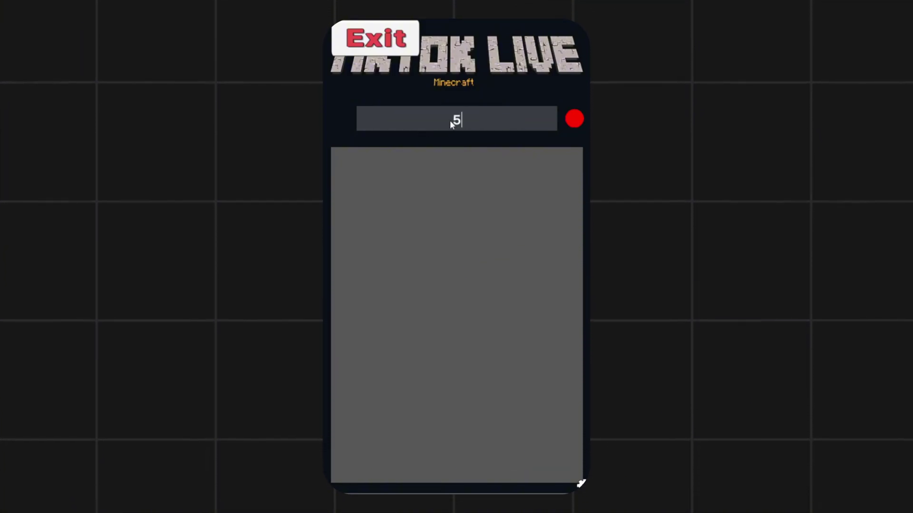
{"action": "left_click", "coordinate": [450, 198]}
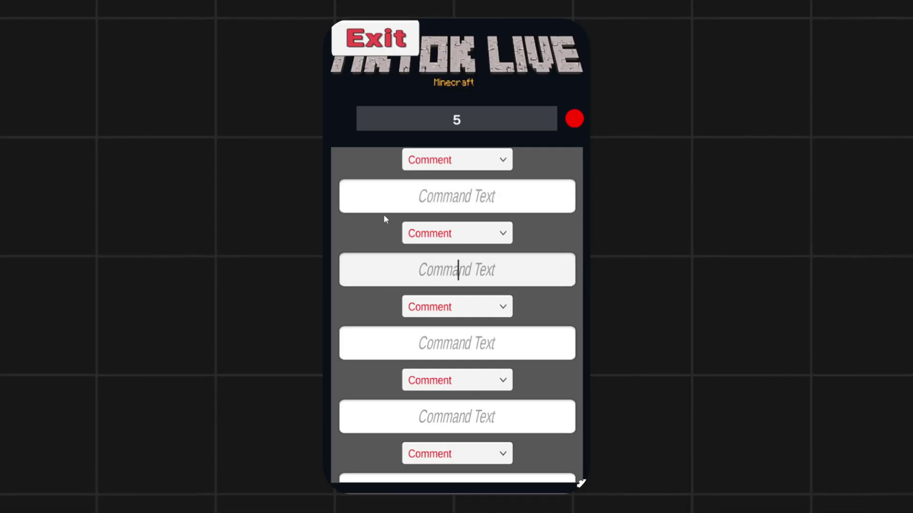
{"action": "scroll", "coordinate": [384, 218], "scroll_direction": "down", "scroll_amount": 1}
{"action": "scroll", "coordinate": [389, 232], "scroll_direction": "up", "scroll_amount": 2}
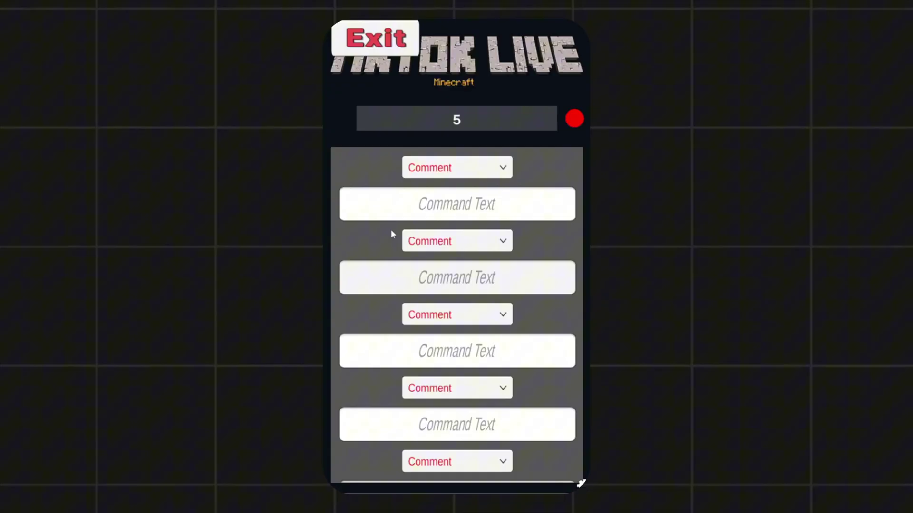
{"action": "scroll", "coordinate": [420, 198], "scroll_direction": "down", "scroll_amount": 1}
{"action": "left_click", "coordinate": [428, 163]}
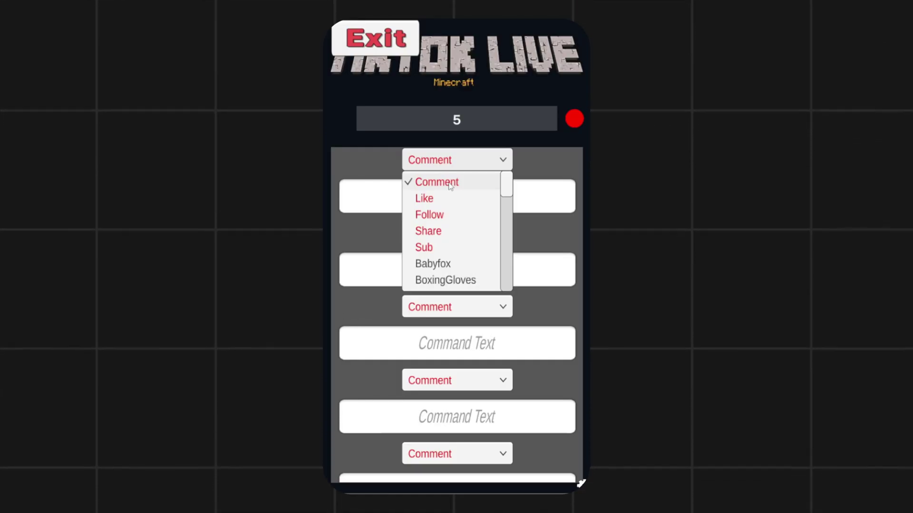
Make the first action trigger on the Rose gift and start typing its summon command
{"action": "left_click", "coordinate": [446, 199]}
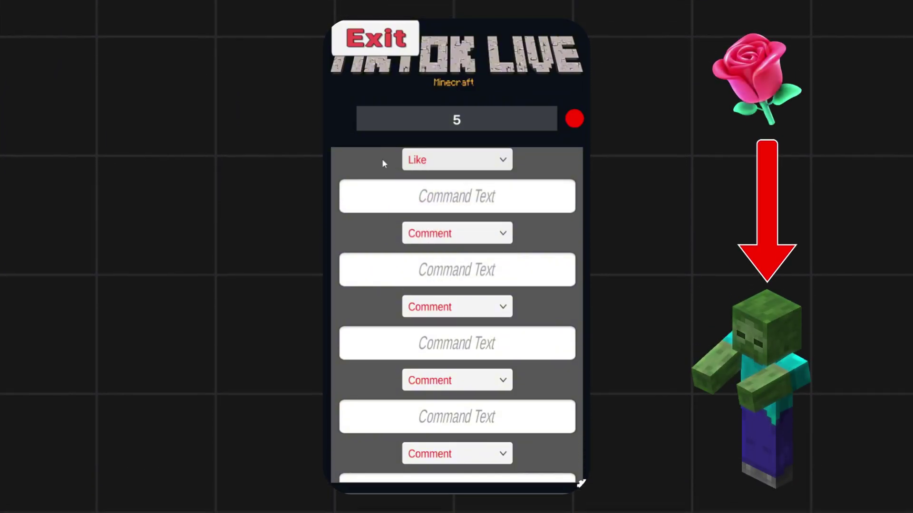
{"action": "left_click", "coordinate": [415, 157]}
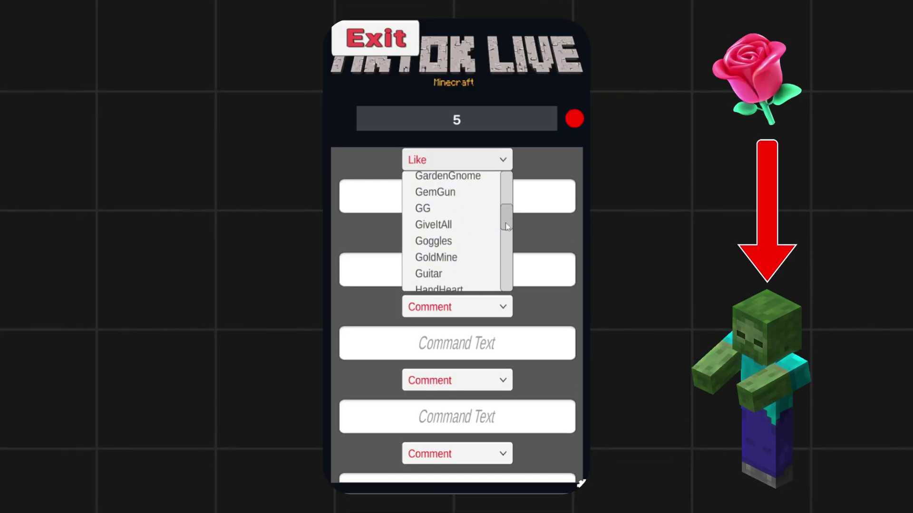
{"action": "left_click_drag", "start_coordinate": [506, 227], "coordinate": [505, 264]}
{"action": "left_click", "coordinate": [452, 214]}
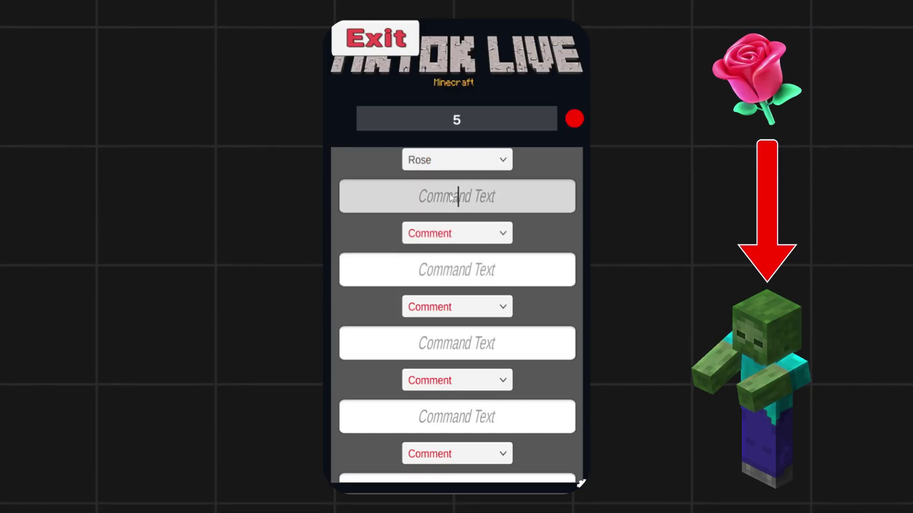
{"action": "left_click", "coordinate": [444, 195]}
{"action": "type", "text": "summ"}
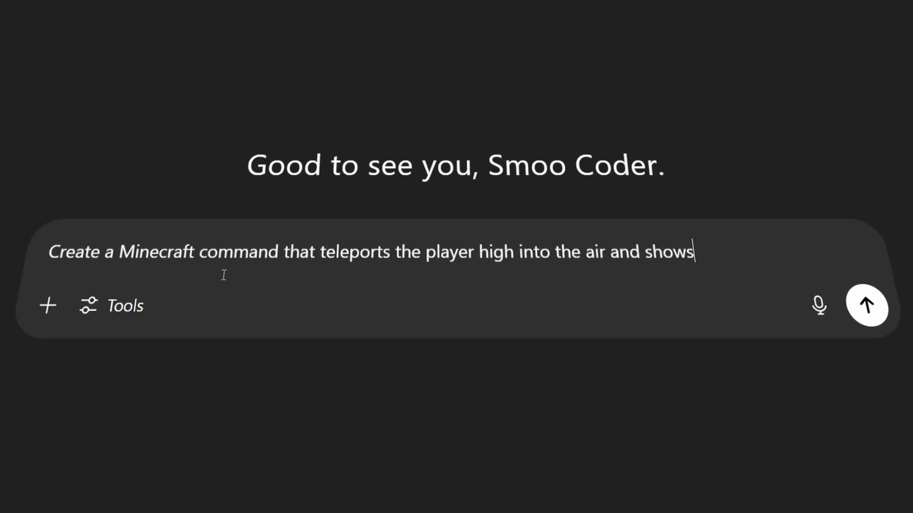
Ask ChatGPT for a Minecraft command that teleports you high up with a big on-screen title
{"action": "type", "text": "a big on-screen title sayingported me!"}
{"action": "left_click", "coordinate": [873, 324]}
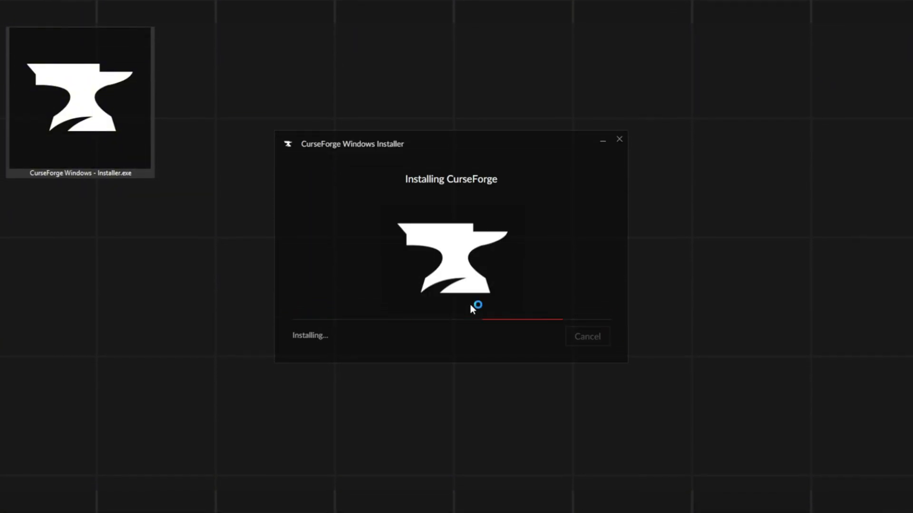
Finish the CurseForge installation and launch CurseForge
{"action": "left_click", "coordinate": [581, 340]}
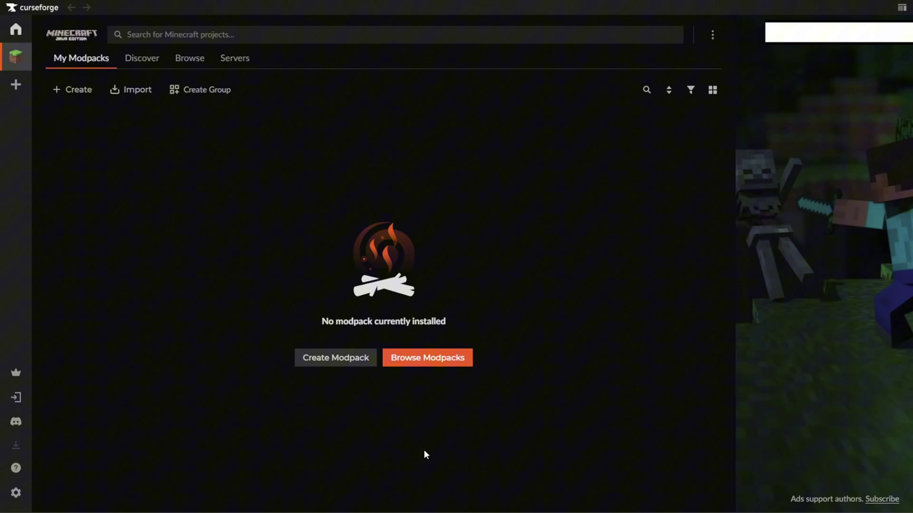
Create a new 'TikTok Live' modpack for Minecraft version 1.21
{"action": "left_click", "coordinate": [335, 365]}
{"action": "type", "text": "TikTok Live"}
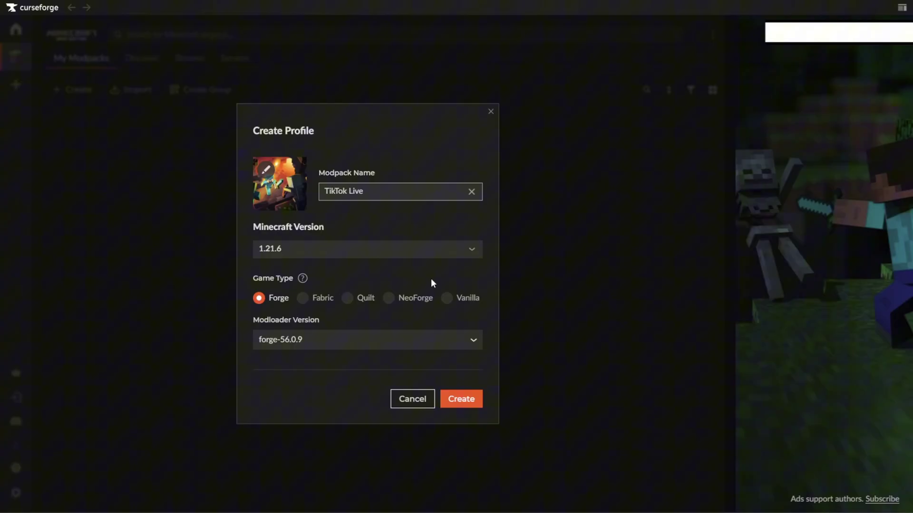
{"action": "left_click", "coordinate": [398, 252]}
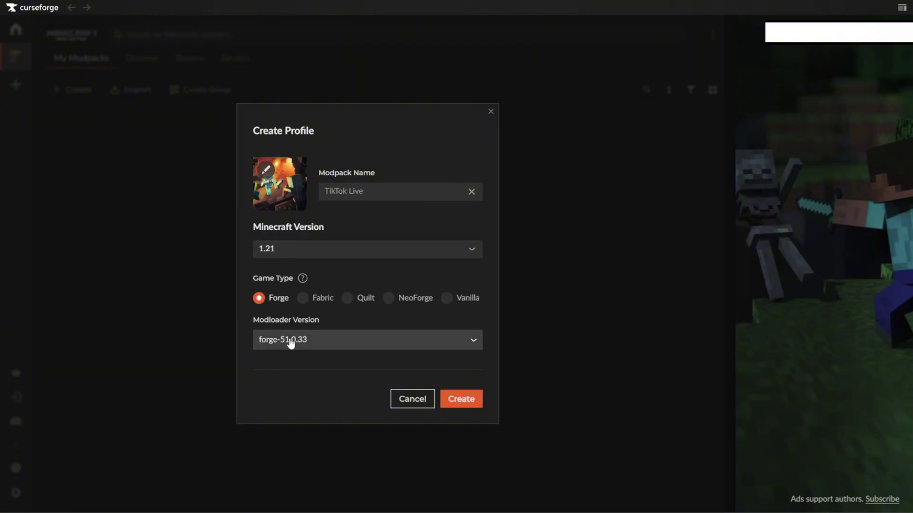
{"action": "left_click", "coordinate": [451, 399]}
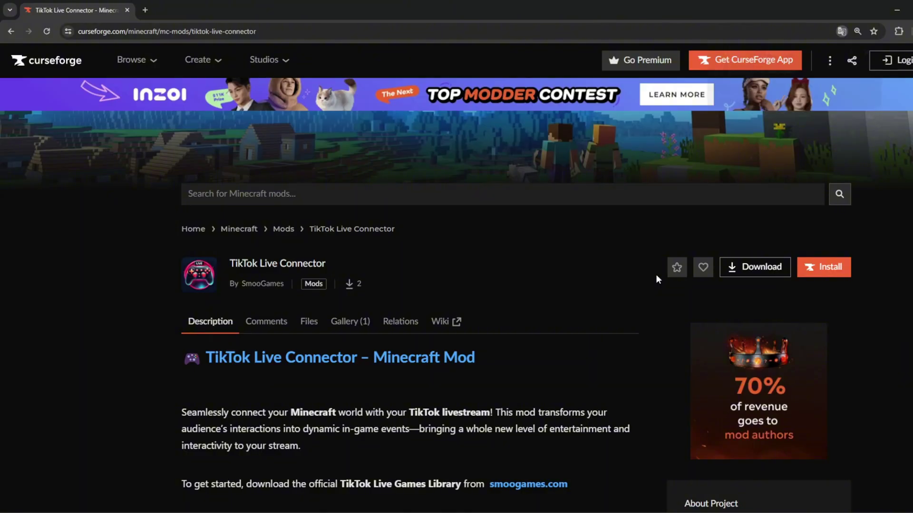
Install the TikTok Live Connector mod into the TikTok Live CurseForge profile
{"action": "left_click", "coordinate": [823, 269]}
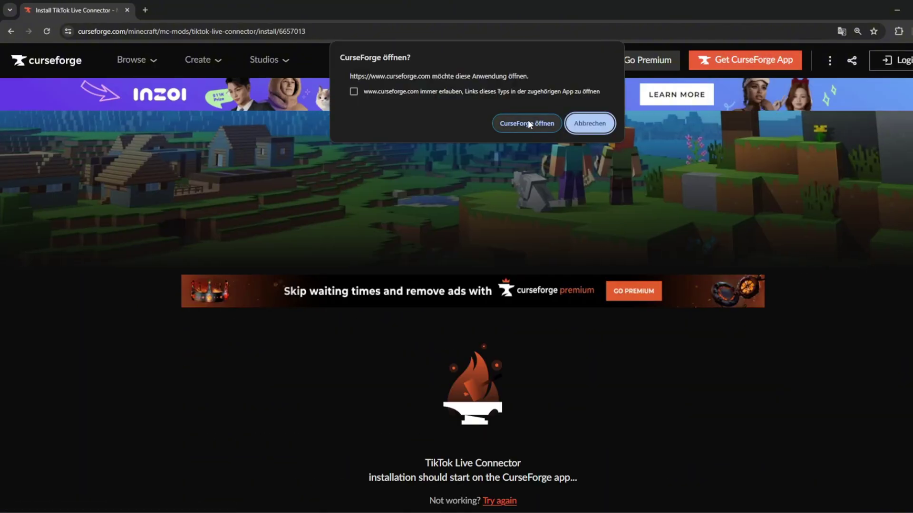
{"action": "left_click", "coordinate": [526, 123]}
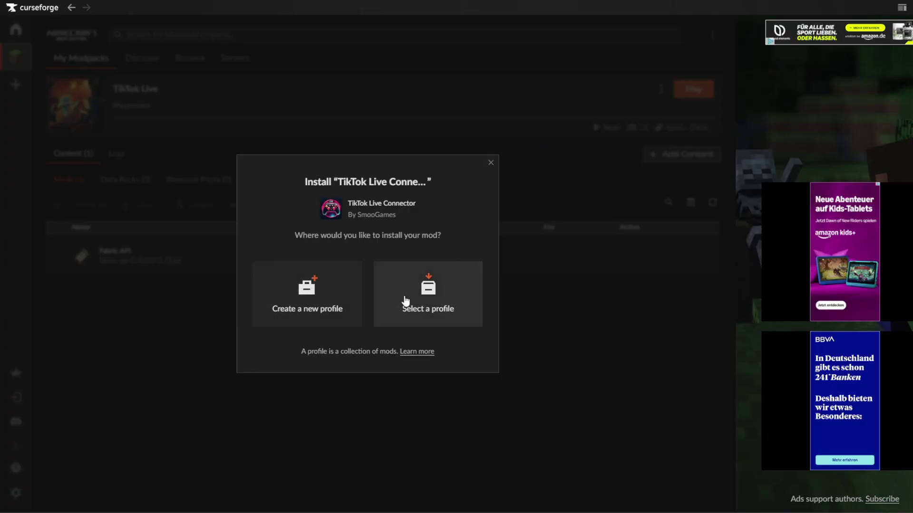
{"action": "left_click", "coordinate": [405, 301]}
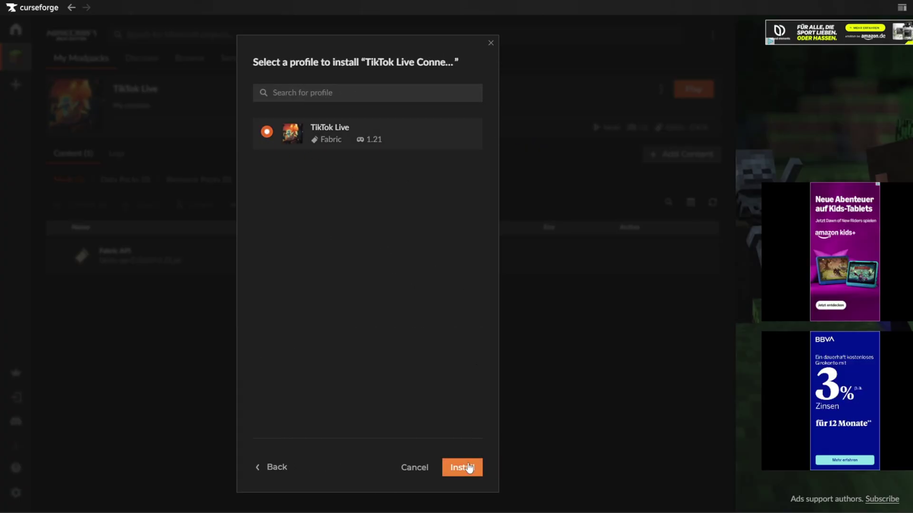
{"action": "left_click", "coordinate": [469, 467]}
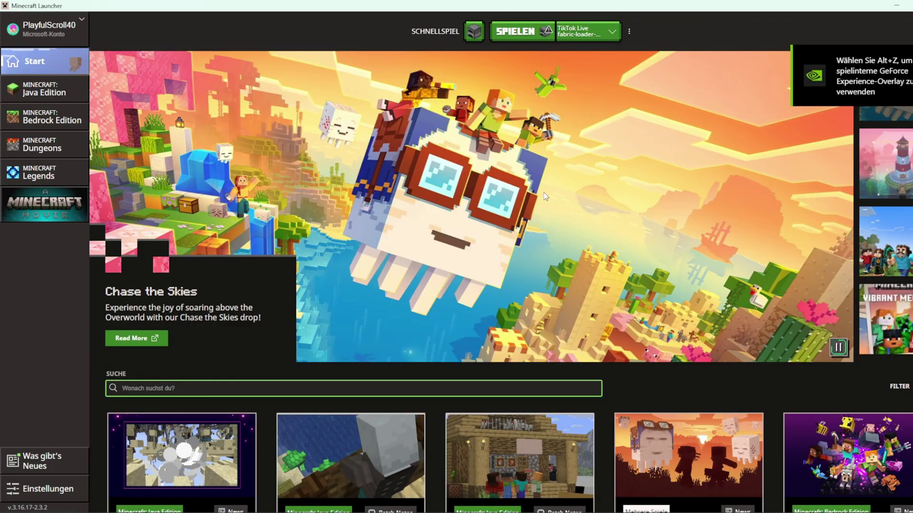
Launch Minecraft with the TikTok Live profile and dismiss the welcome message
{"action": "left_click", "coordinate": [527, 35]}
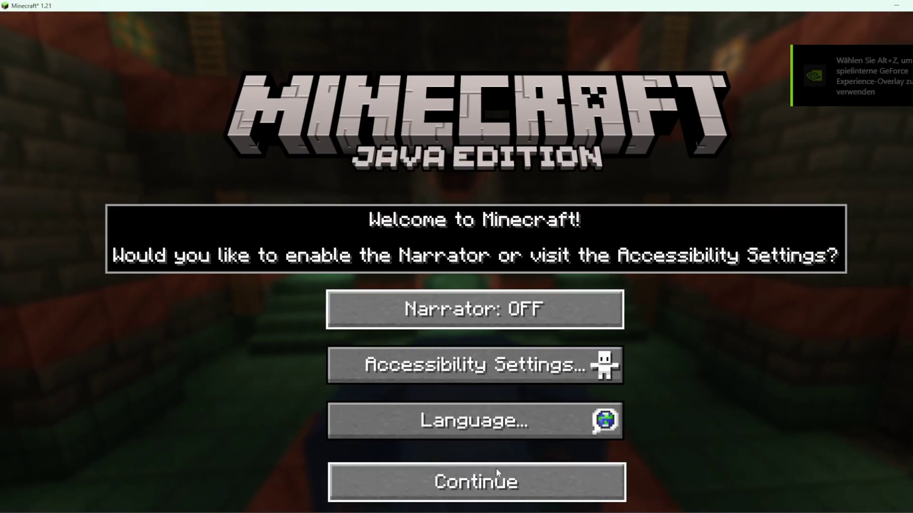
{"action": "left_click", "coordinate": [492, 484]}
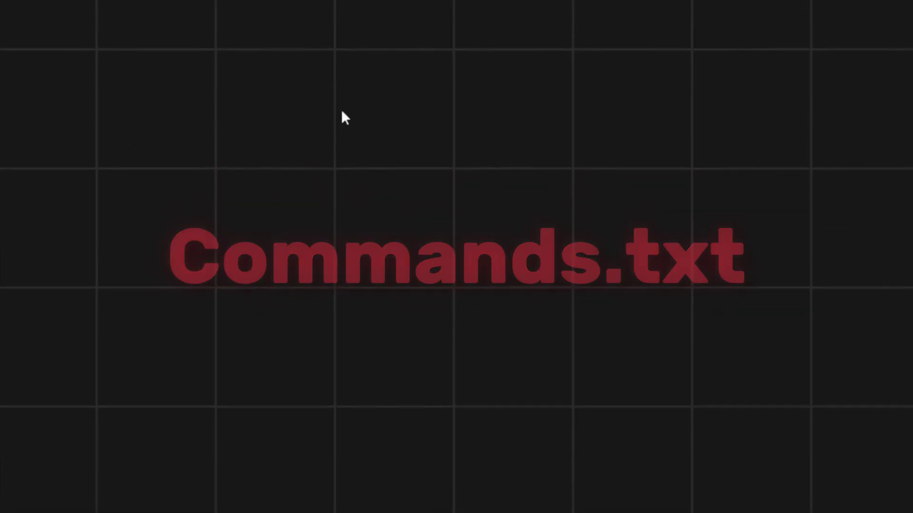
Create a new text document on the desktop named Commands.txt
{"action": "right_click", "coordinate": [342, 112]}
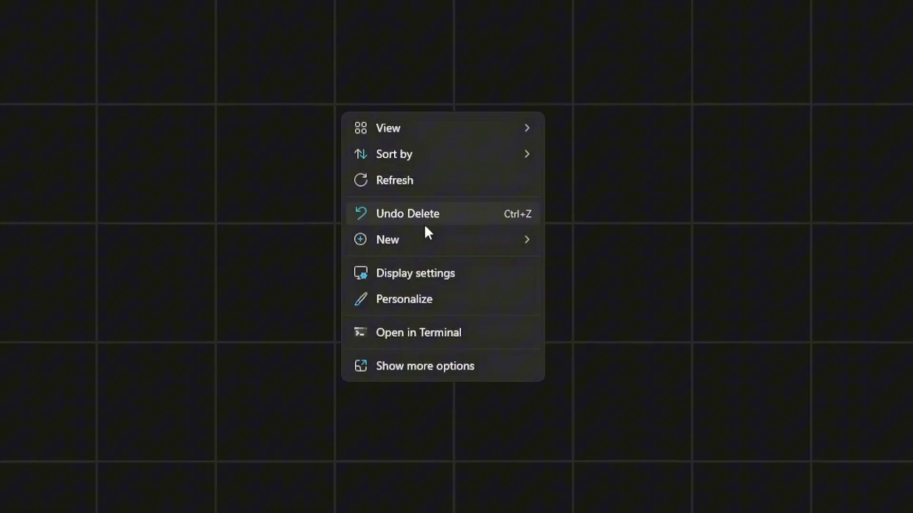
{"action": "mouse_move", "coordinate": [432, 250]}
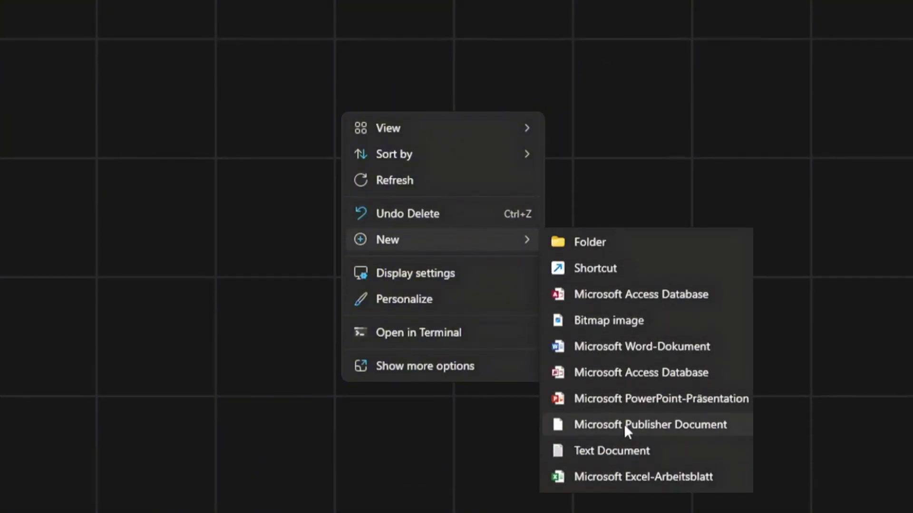
{"action": "left_click", "coordinate": [618, 451]}
{"action": "type", "text": "Com"}
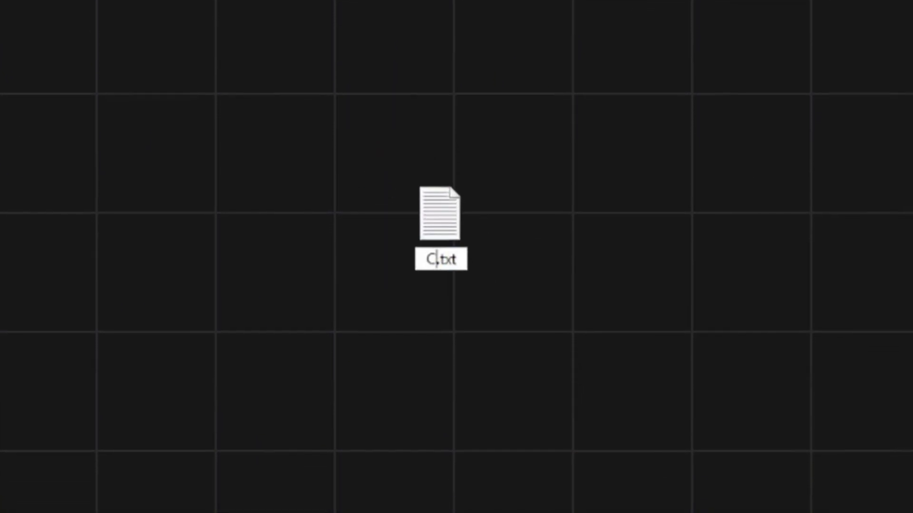
{"action": "type", "text": "mands"}
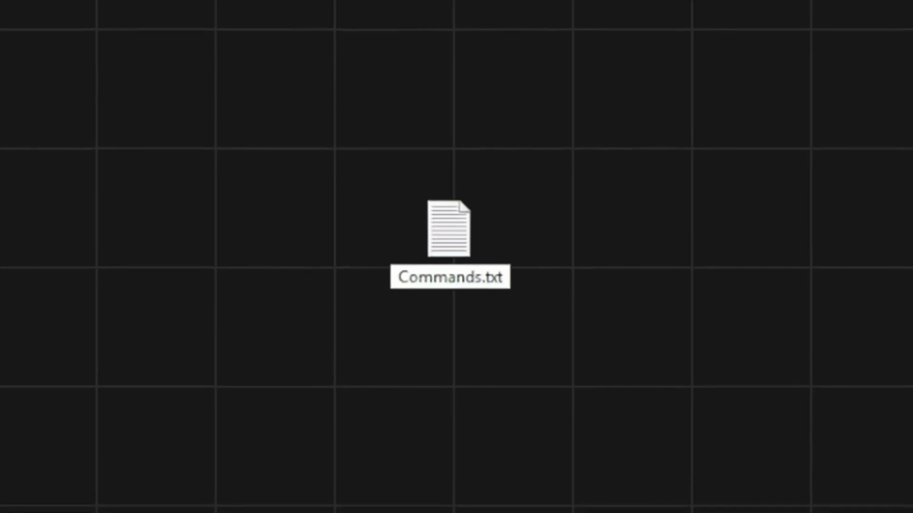
{"action": "key", "text": "Return"}
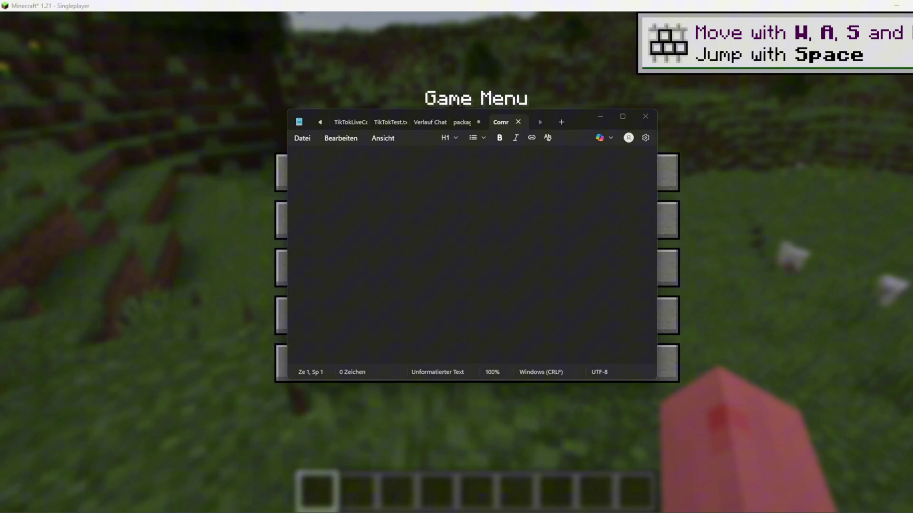
Add the red 'spawned Creeper' actionbar title command to Commands.txt and save the file
{"action": "left_click", "coordinate": [398, 186]}
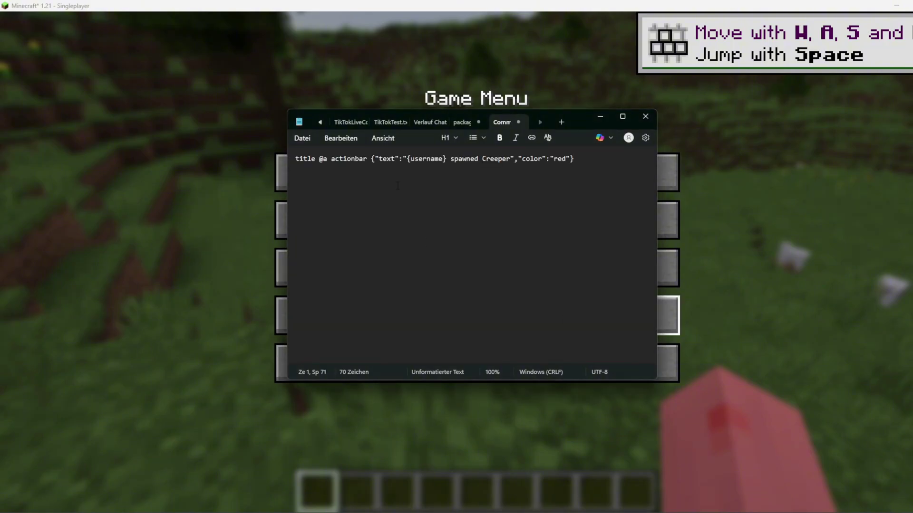
{"action": "left_click", "coordinate": [308, 140]}
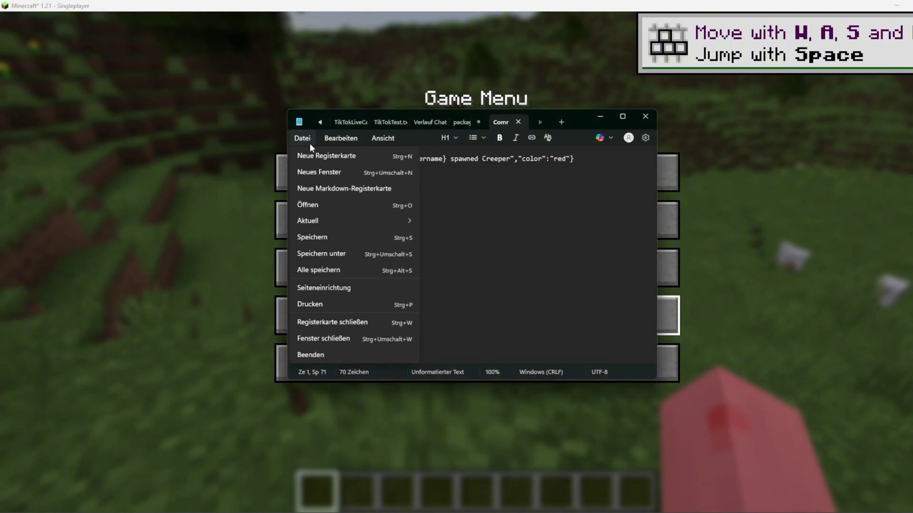
{"action": "left_click", "coordinate": [357, 244]}
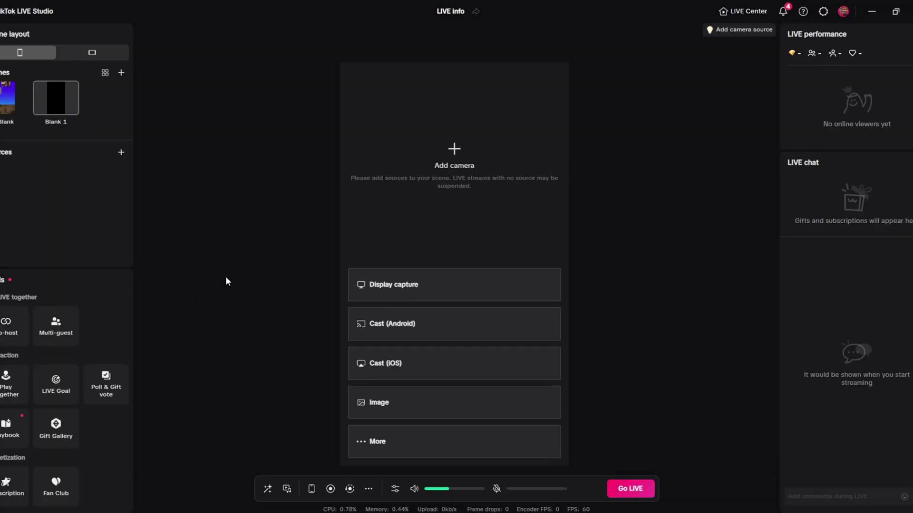
Add a Game capture source set to the javaw.exe Minecraft window
{"action": "left_click", "coordinate": [373, 450]}
{"action": "left_click", "coordinate": [622, 425]}
{"action": "left_click", "coordinate": [353, 261]}
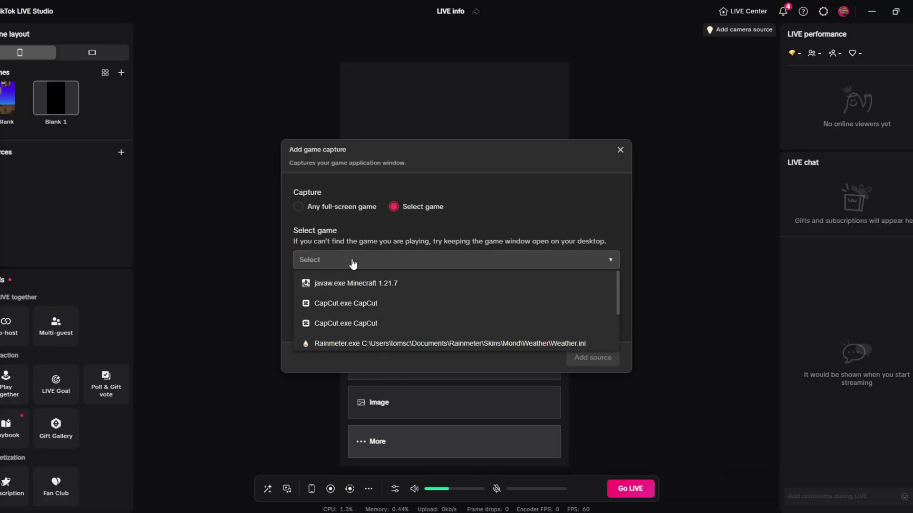
{"action": "left_click", "coordinate": [592, 357]}
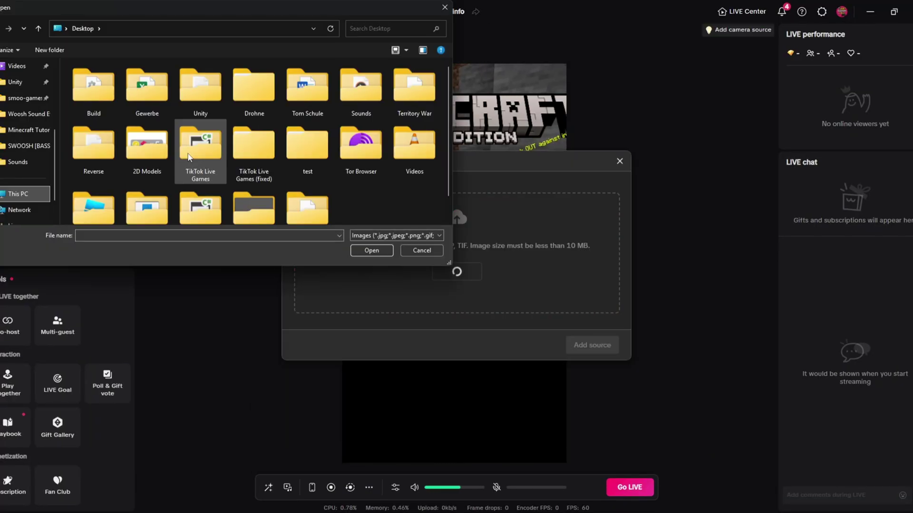